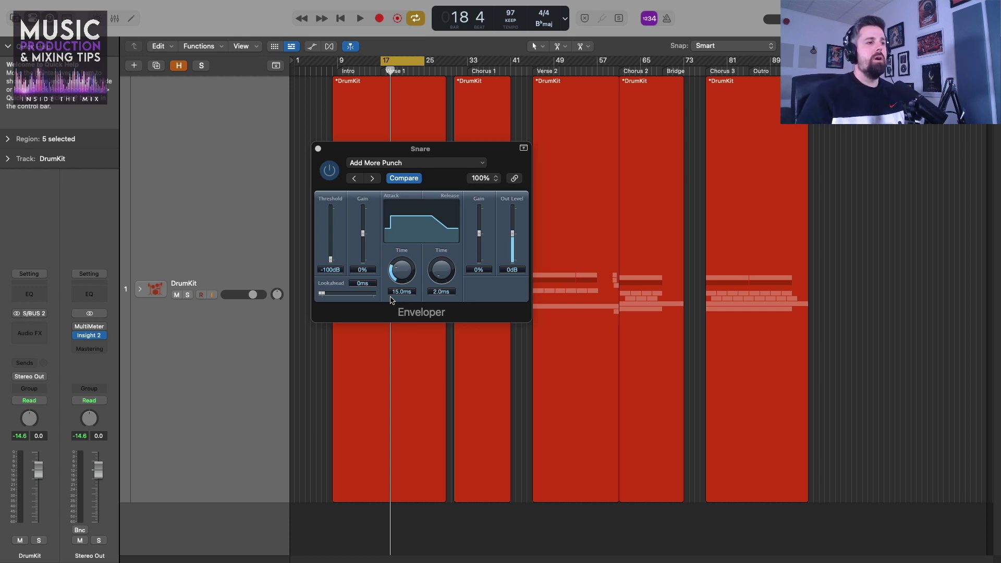
Raise the Snare Enveloper's Attack Time knob from 15 ms to 20.0 ms.
drag(402, 270, 435, 254)
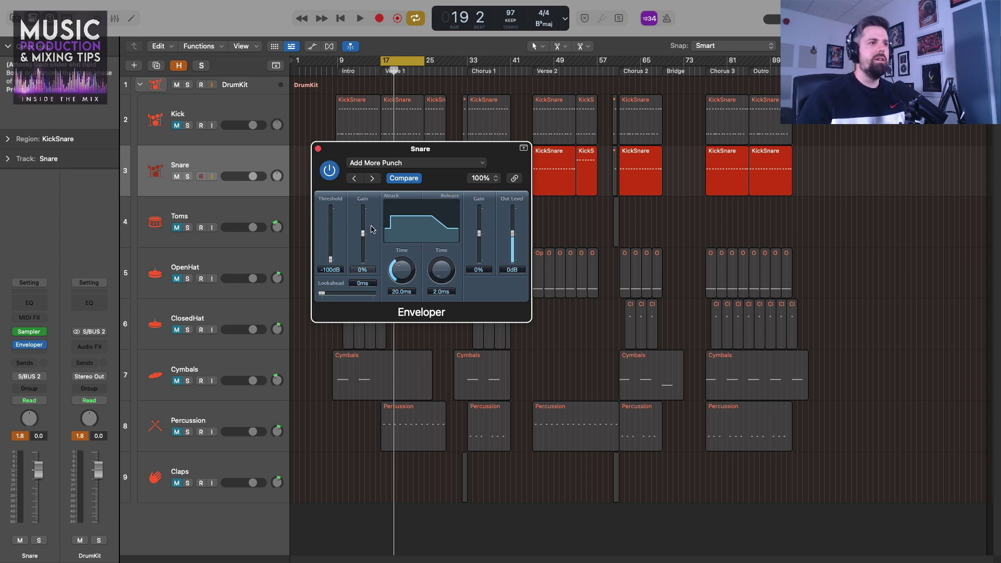
Raise the Enveloper attack gain to 90% while the beat plays, then stop playback.
key(space)
drag(363, 234, 364, 212)
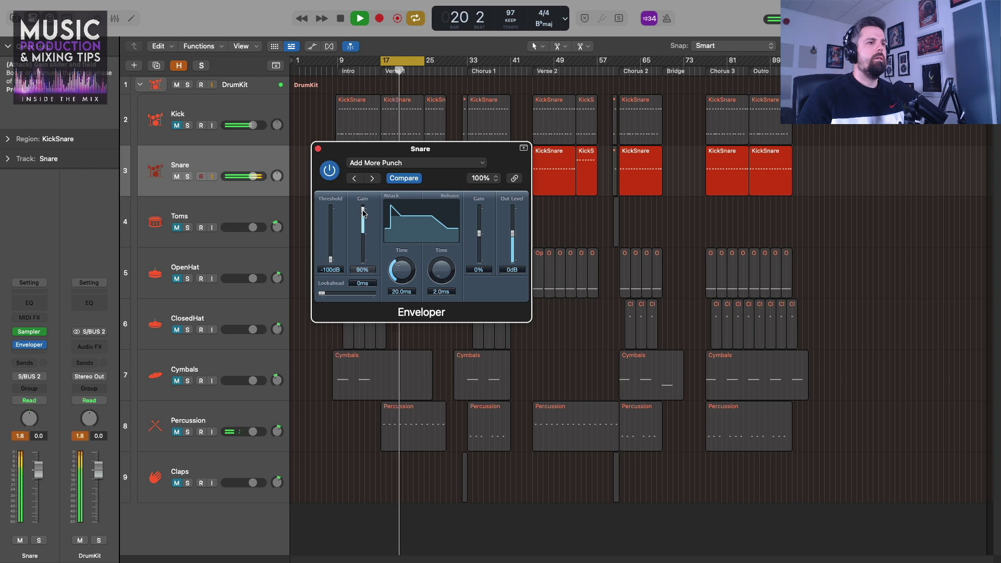
key(space)
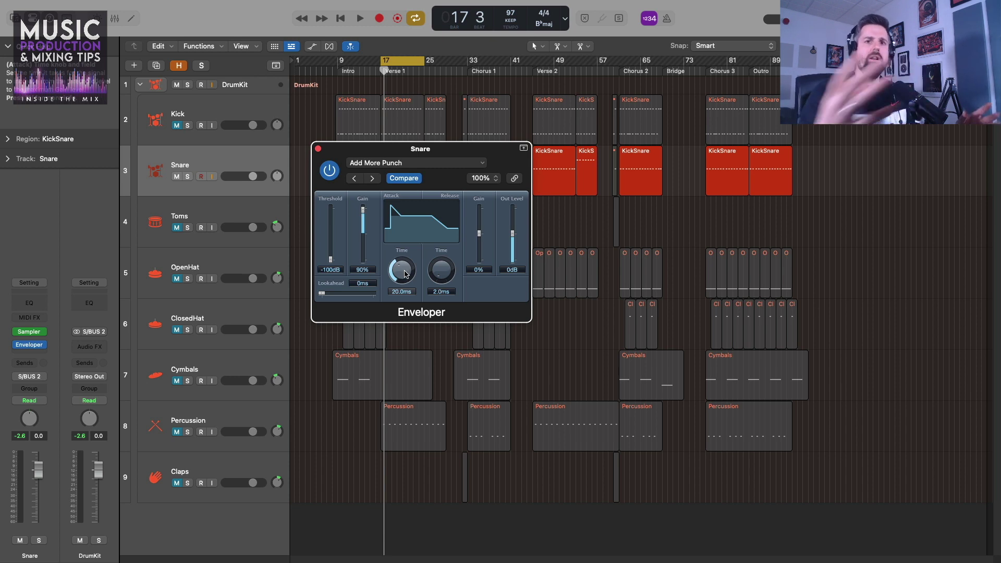
Try a longer attack time, around 89 ms, while the loop plays.
key(space)
drag(405, 274, 402, 256)
key(space)
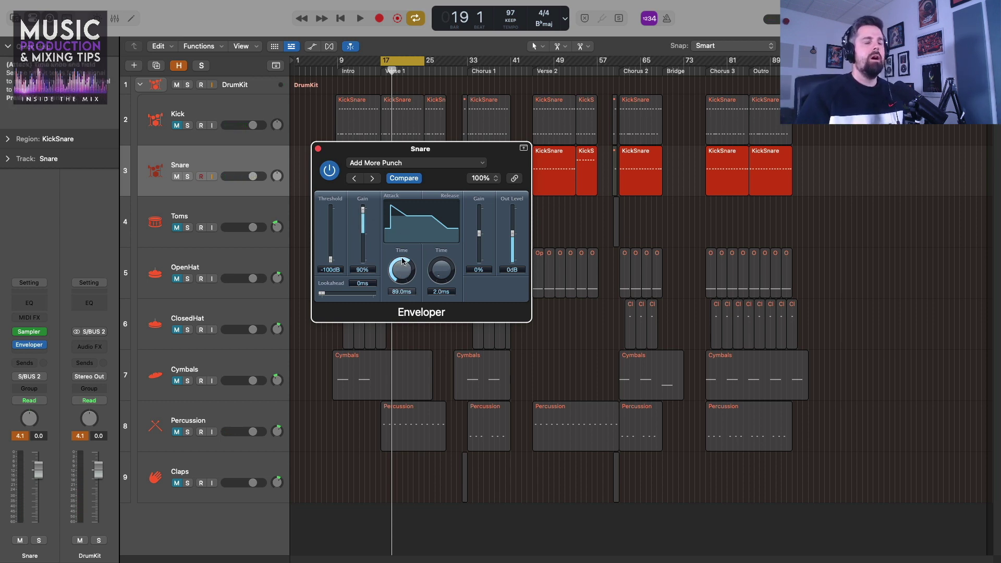
Bring the attack time back down to 23.0 ms while listening from bar 17.
key(space)
drag(407, 270, 396, 290)
key(space)
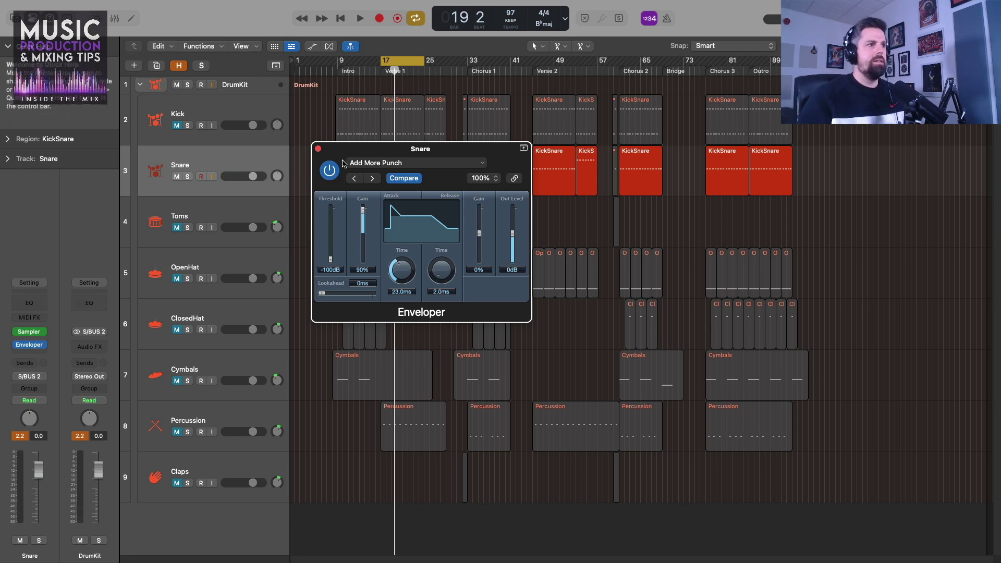
Play the processed snare, then bypass the Enveloper and play the dry drums for comparison.
key(space)
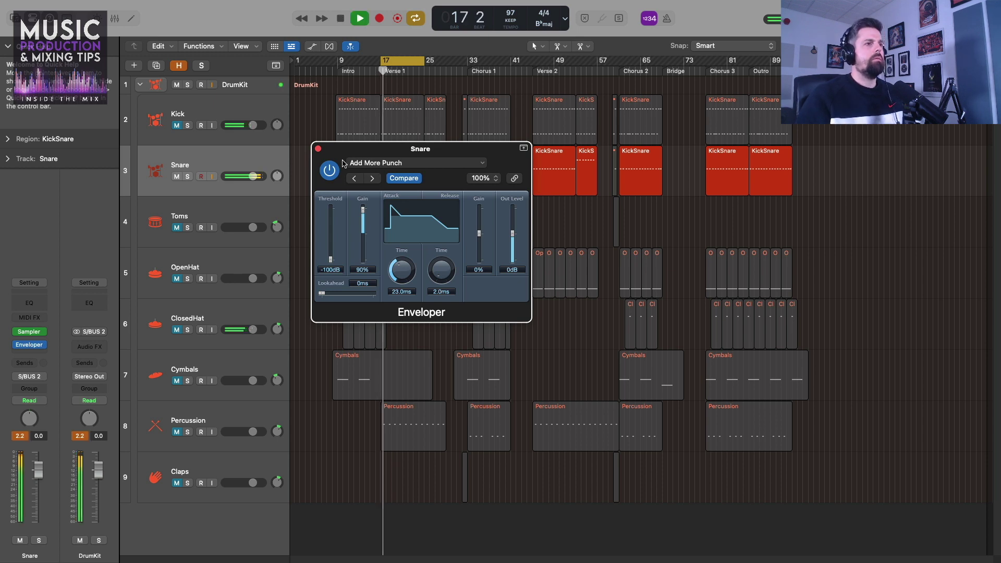
key(space)
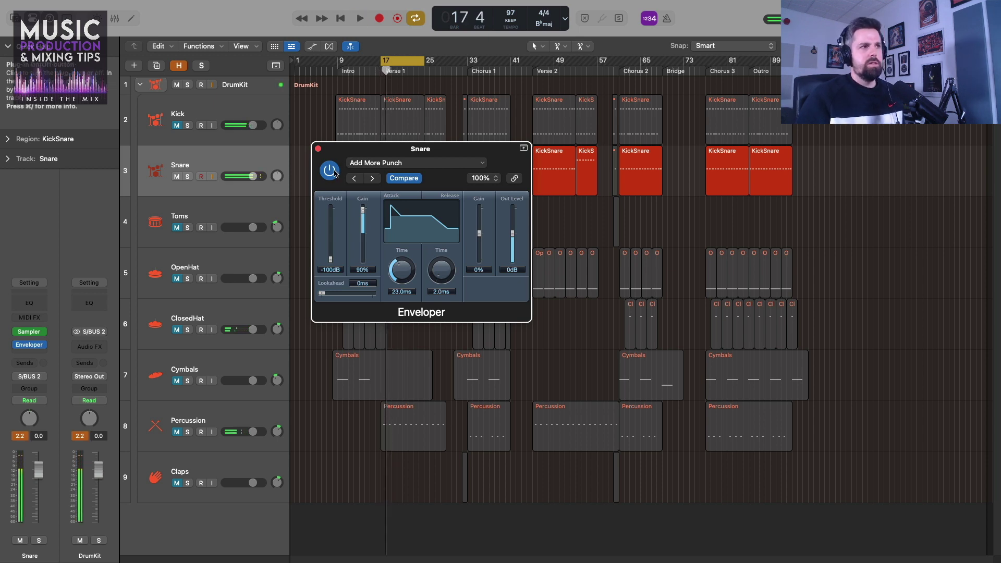
click(329, 171)
key(space)
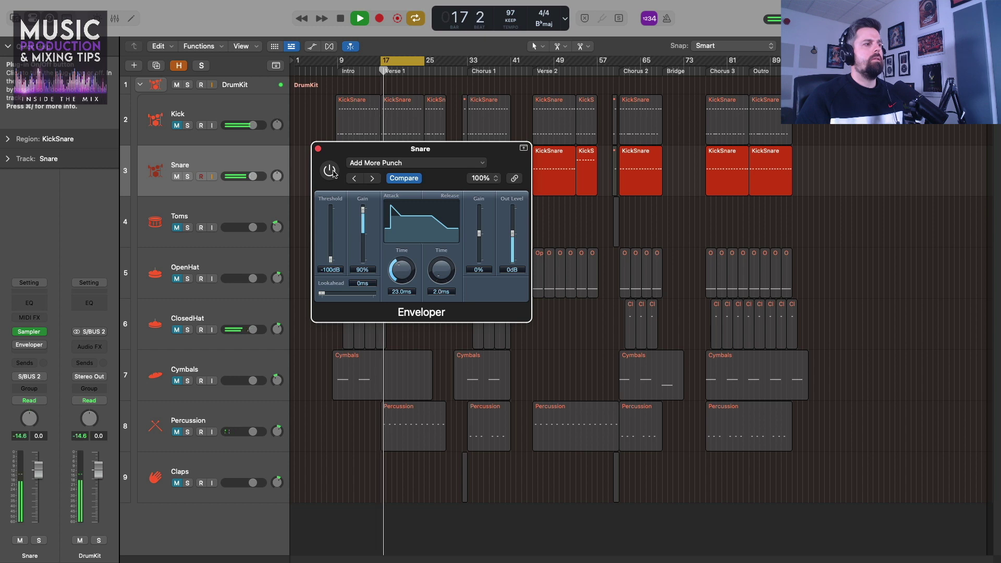
key(space)
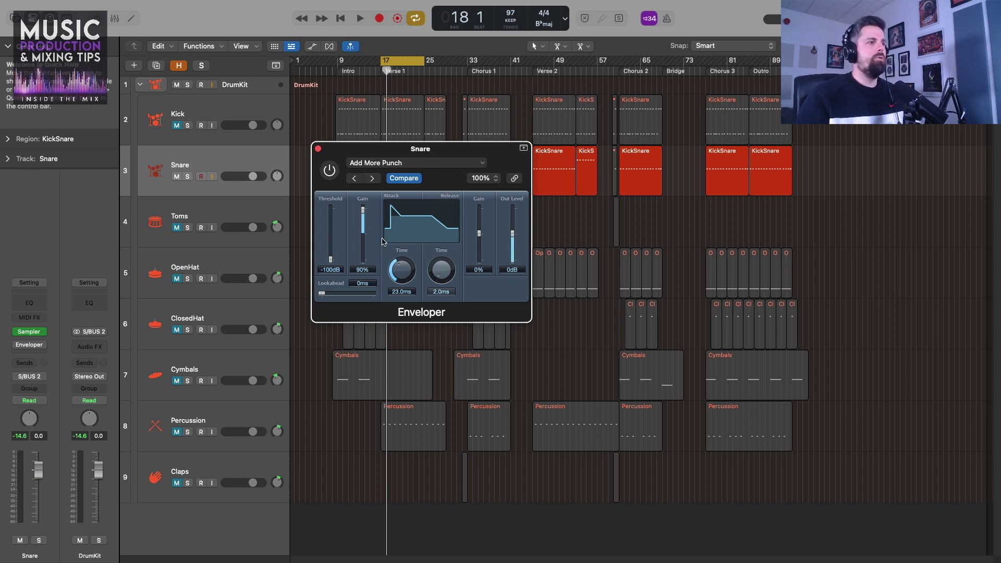
Replay the section and switch the Enveloper back on during playback.
key(space)
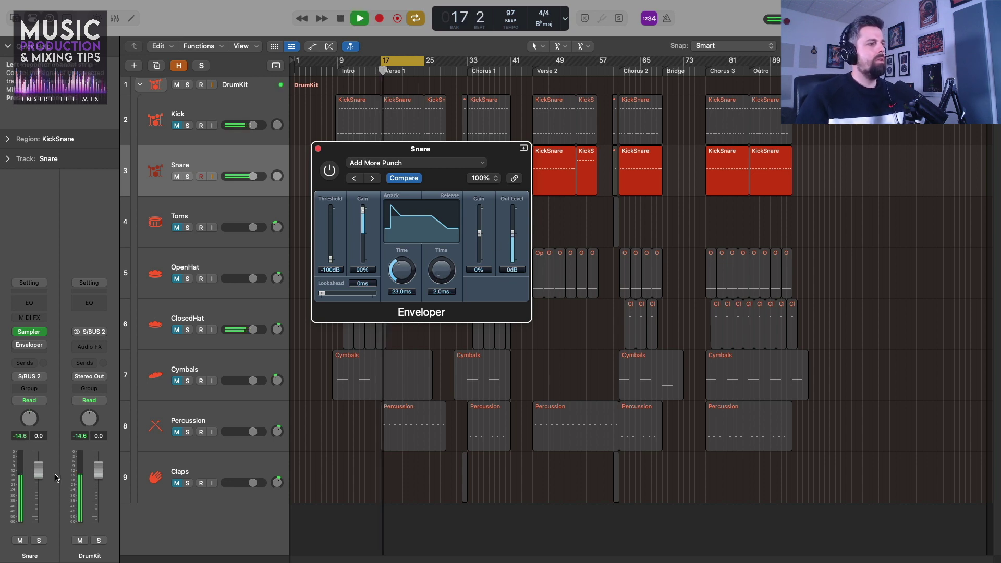
key(space)
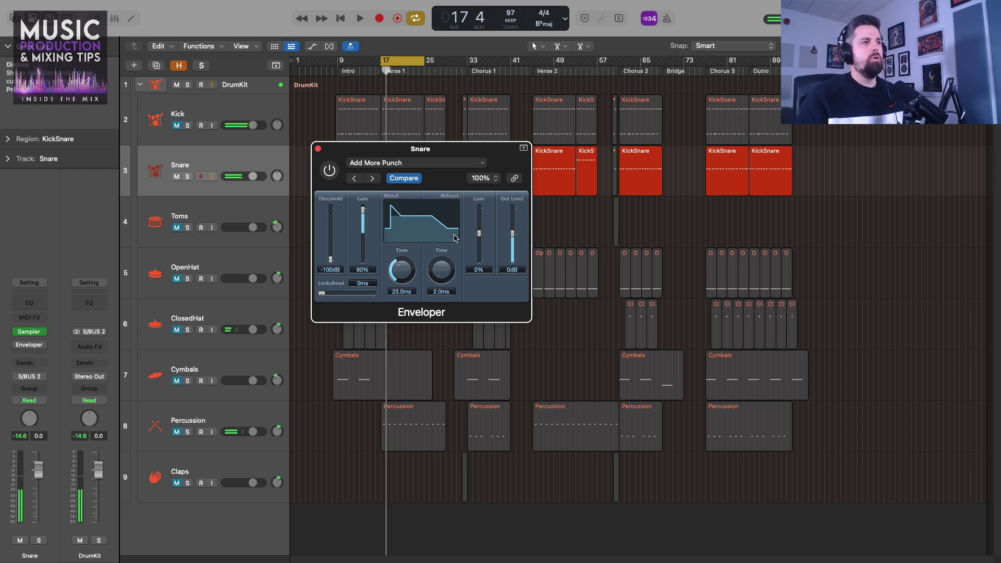
key(space)
click(329, 170)
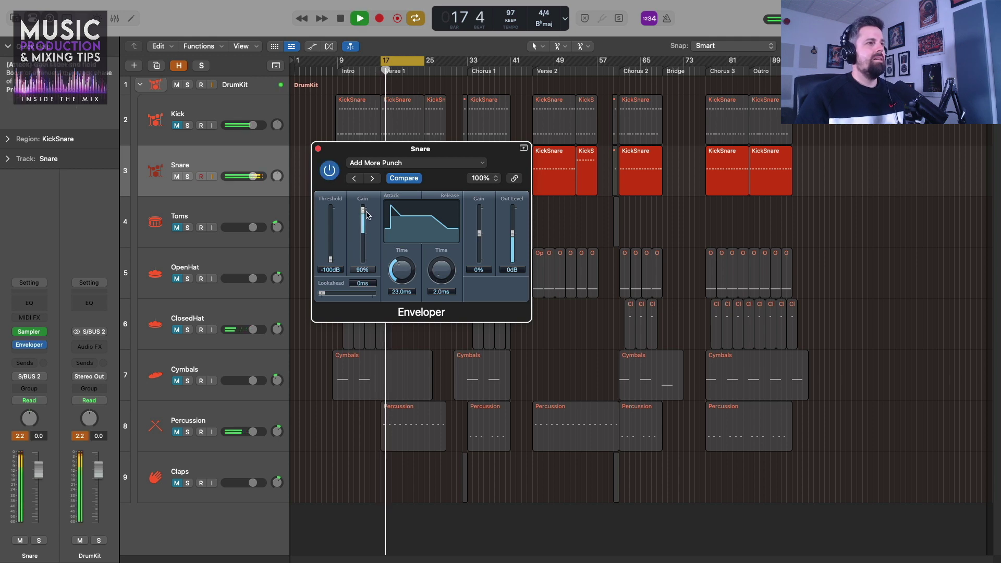
key(space)
Lower the Enveloper attack gain to 60% and play it back.
drag(364, 209, 365, 220)
key(space)
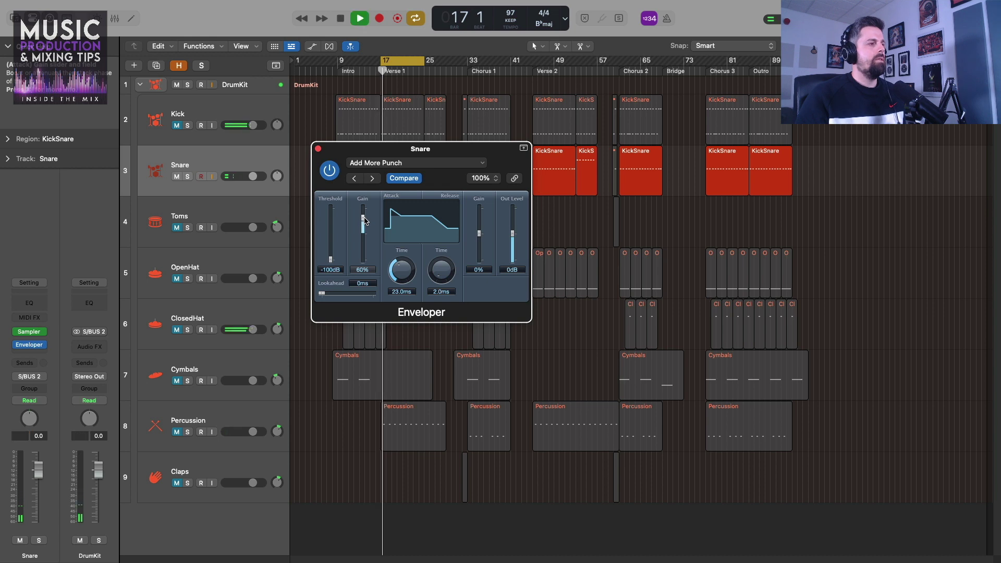
key(space)
A/B the 60% setting by bypassing and re-enabling the Enveloper during playback.
click(328, 172)
key(space)
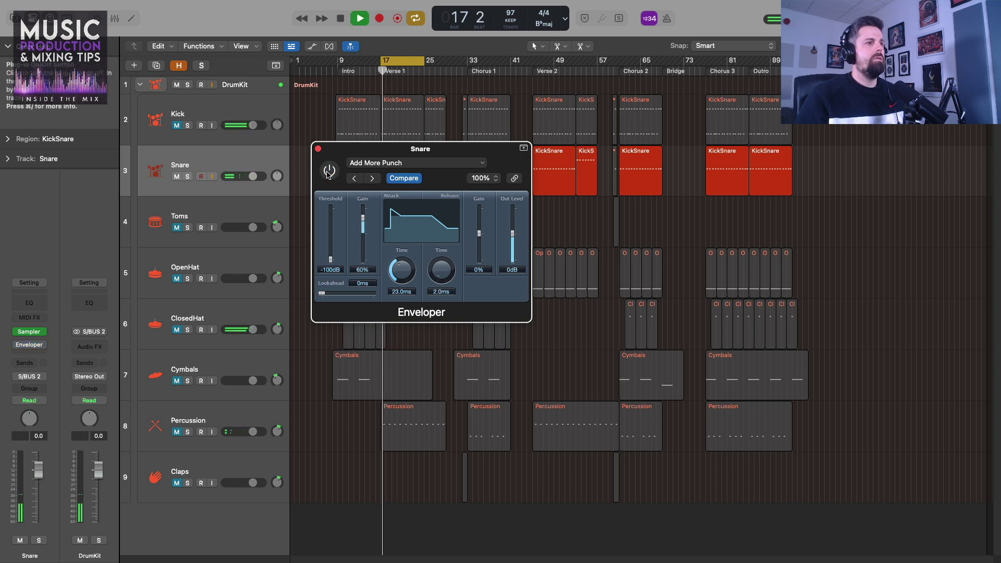
key(space)
click(328, 171)
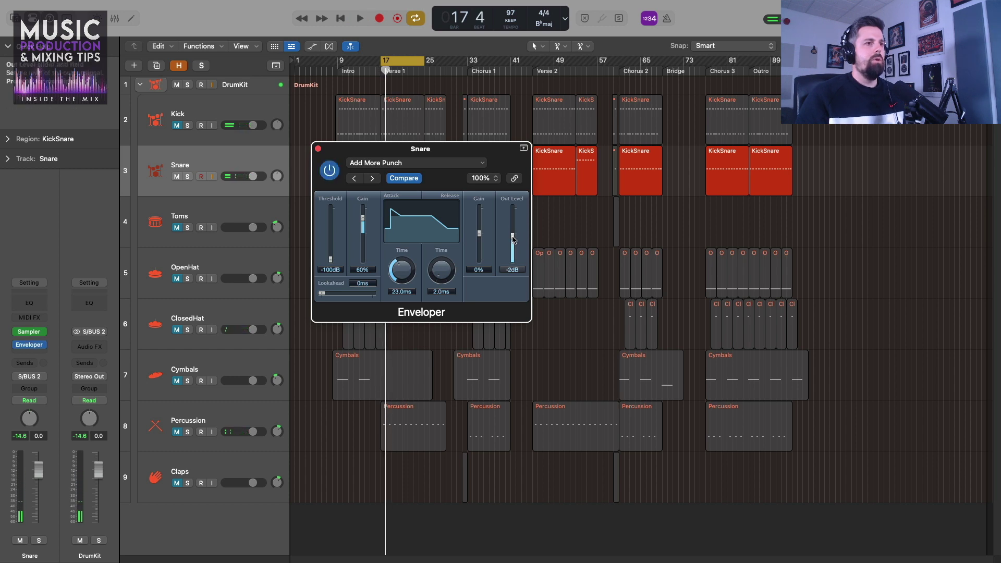
key(space)
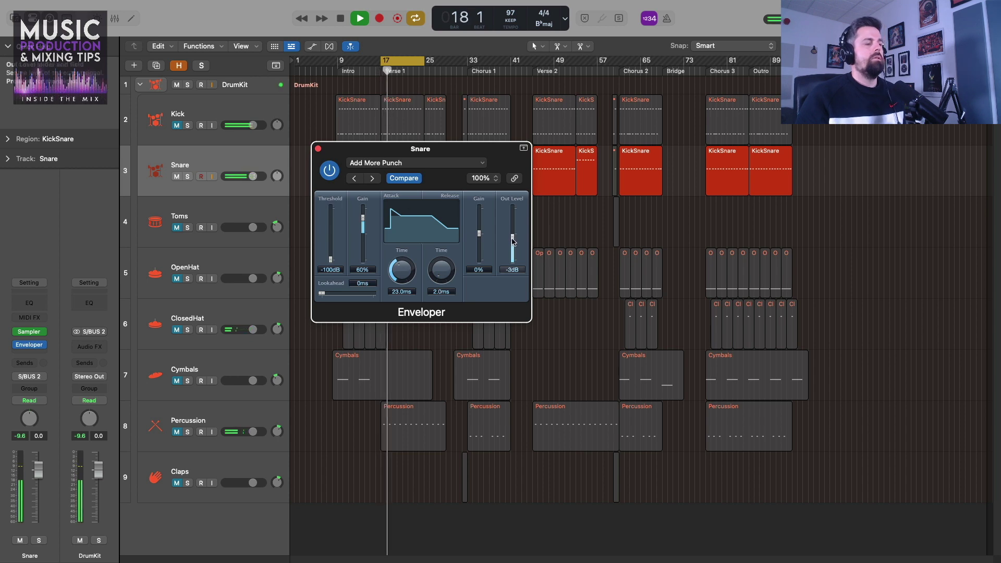
key(space)
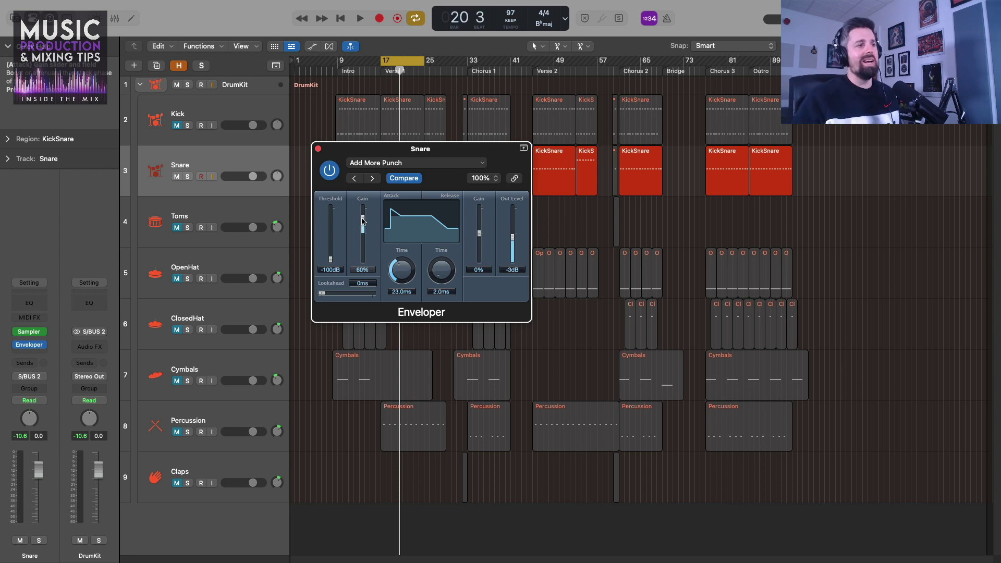
Pull the Enveloper attack gain down to -100% while the loop plays from bar 17.
key(space)
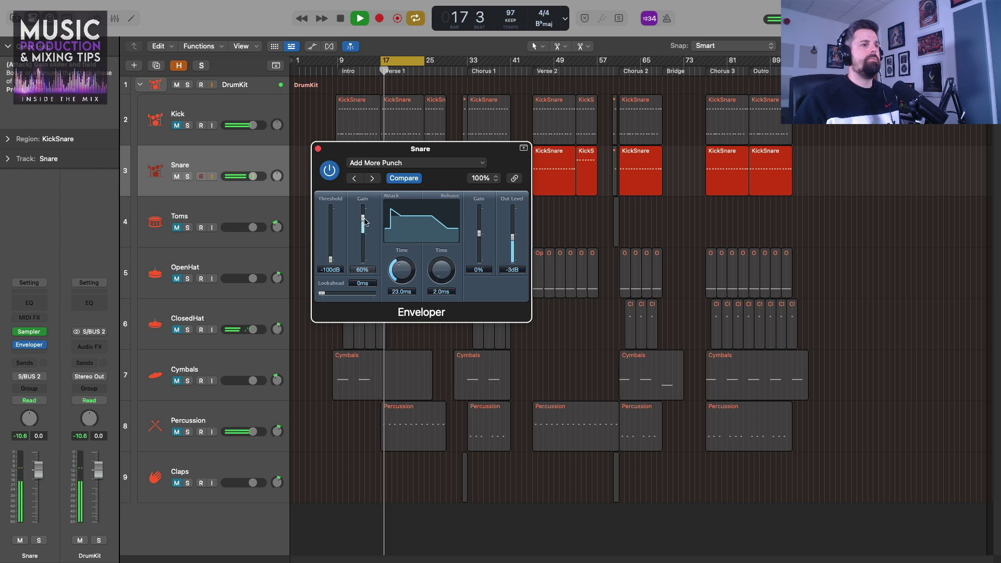
drag(365, 221, 363, 264)
key(space)
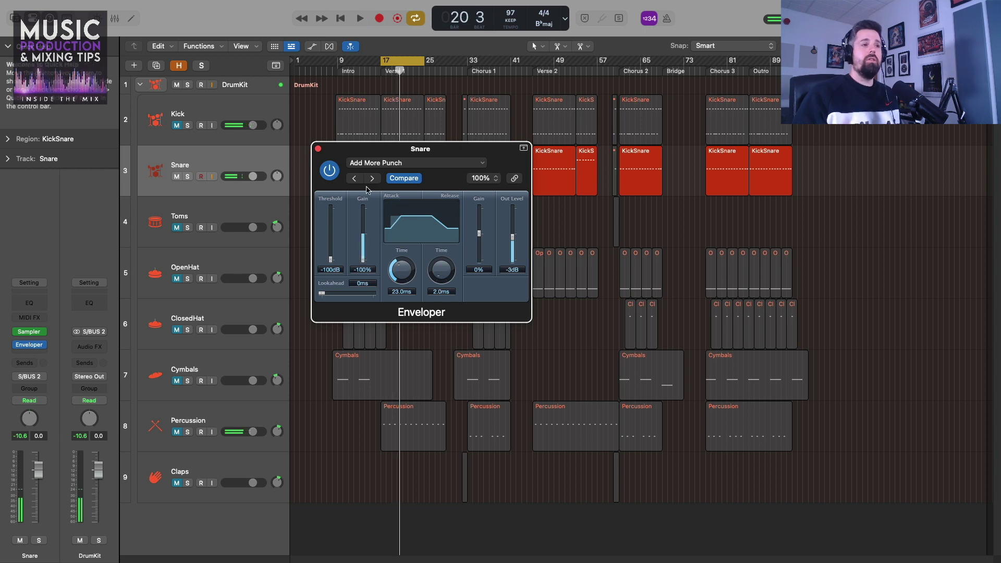